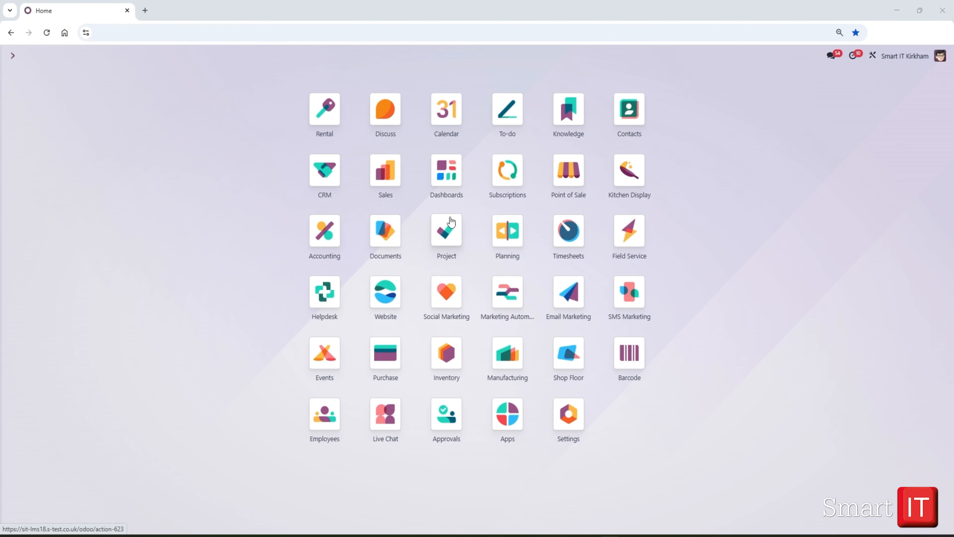
Create a billable project with timesheets enabled, named "Interior Design, Head Office"
click(451, 223)
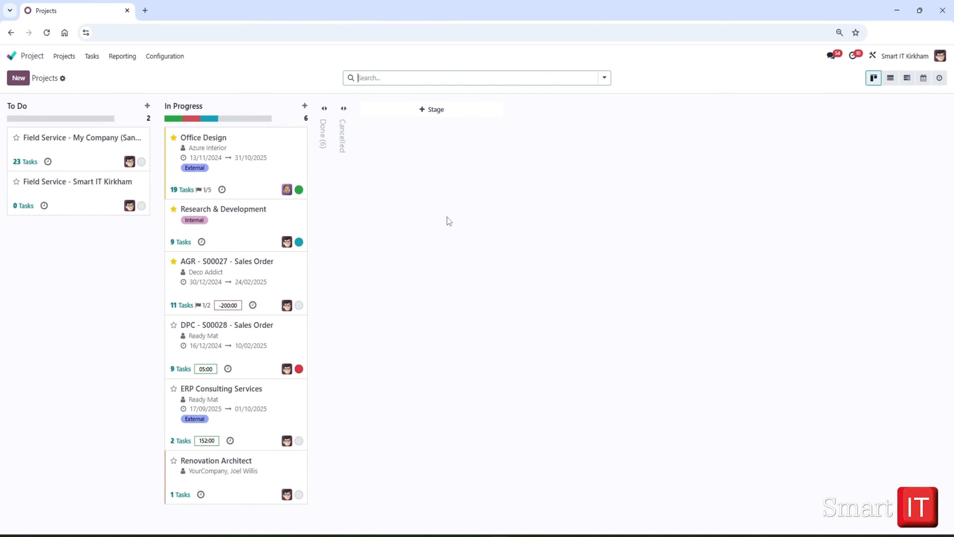
click(17, 80)
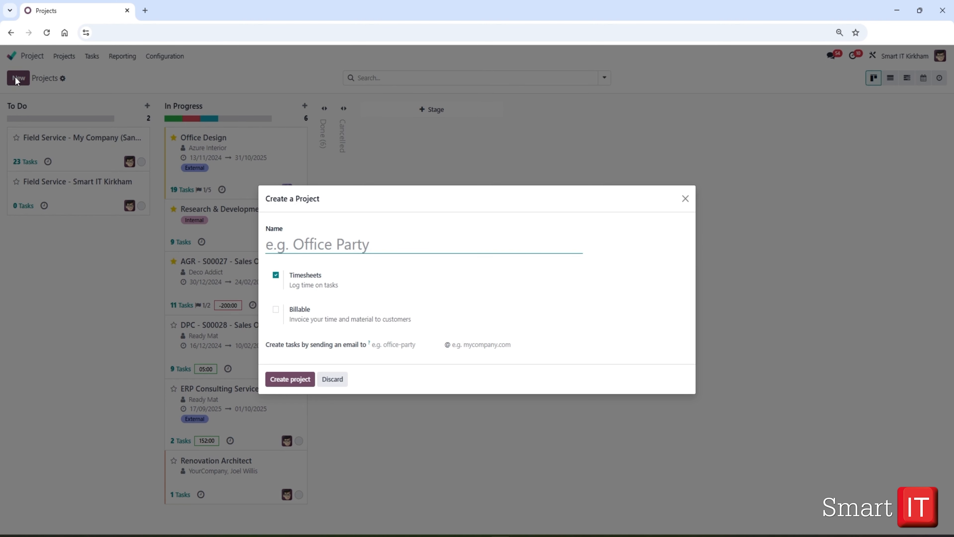
text(Int)
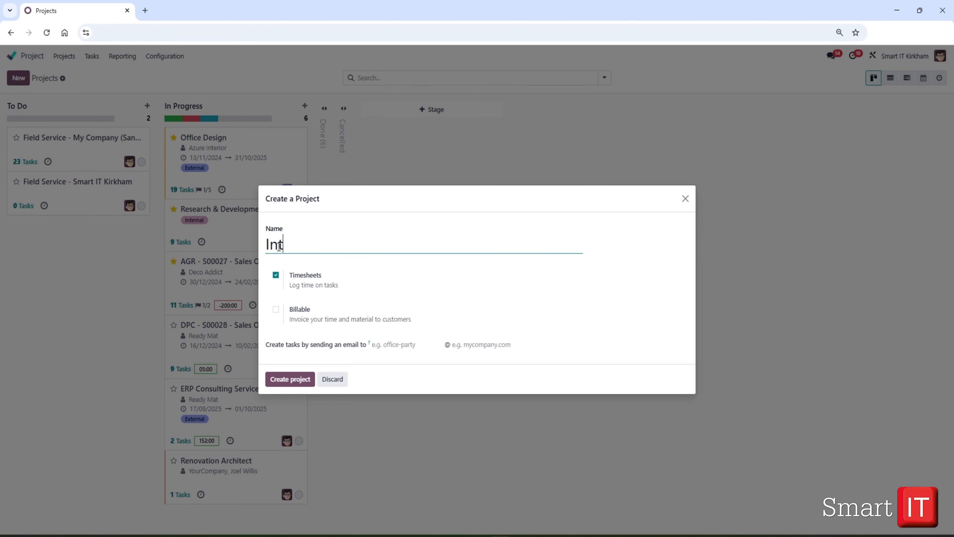
text(erior Design)
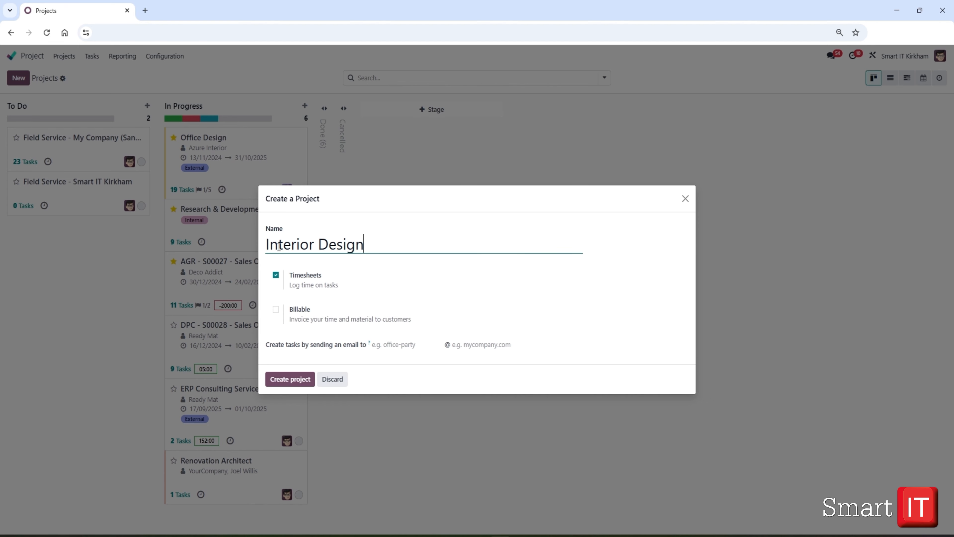
text(, Head Office)
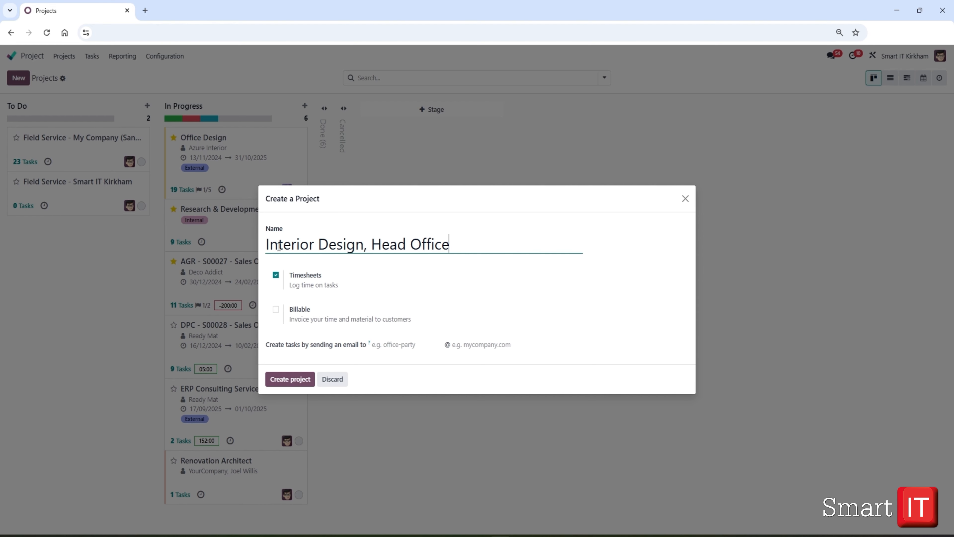
click(276, 310)
click(285, 387)
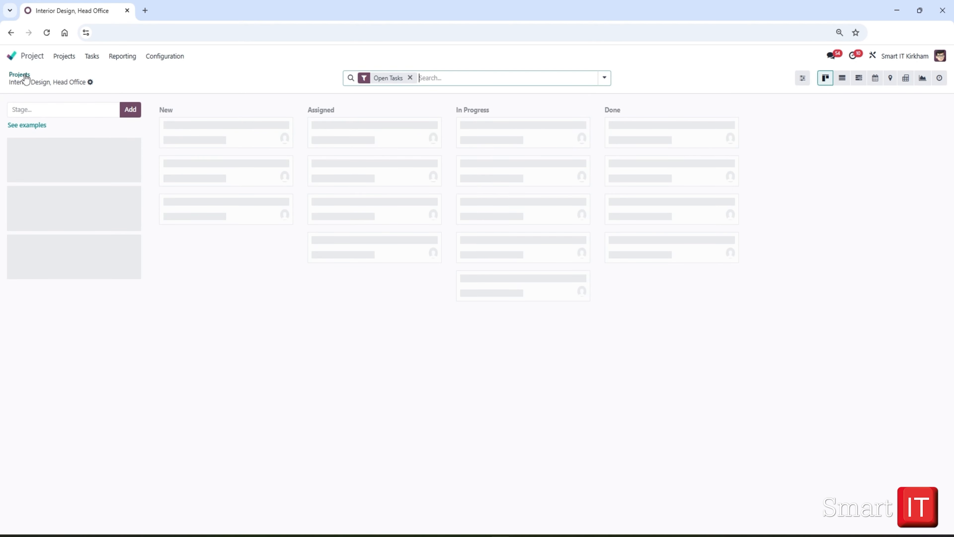
Open the settings of the Interior Design, Head Office project and set its customer to Azure Interior
click(20, 76)
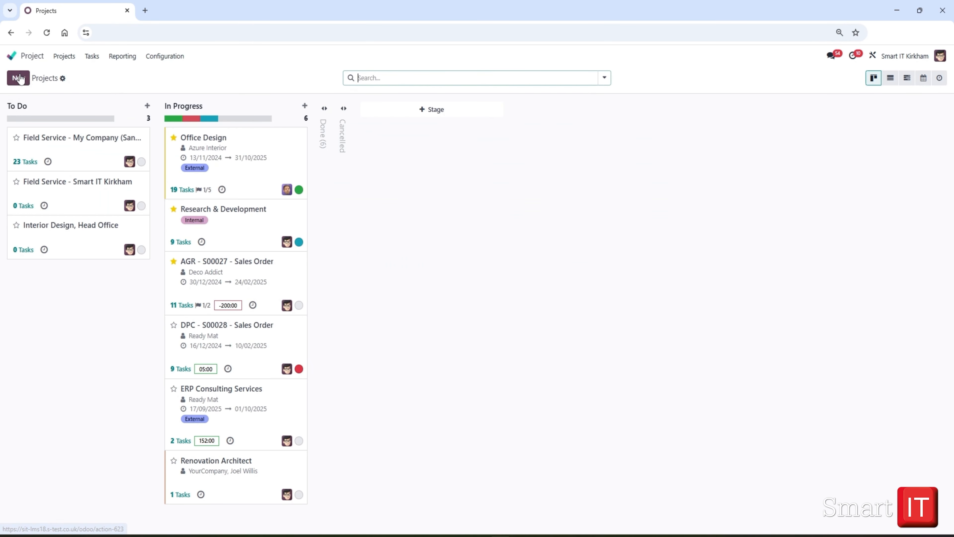
click(144, 225)
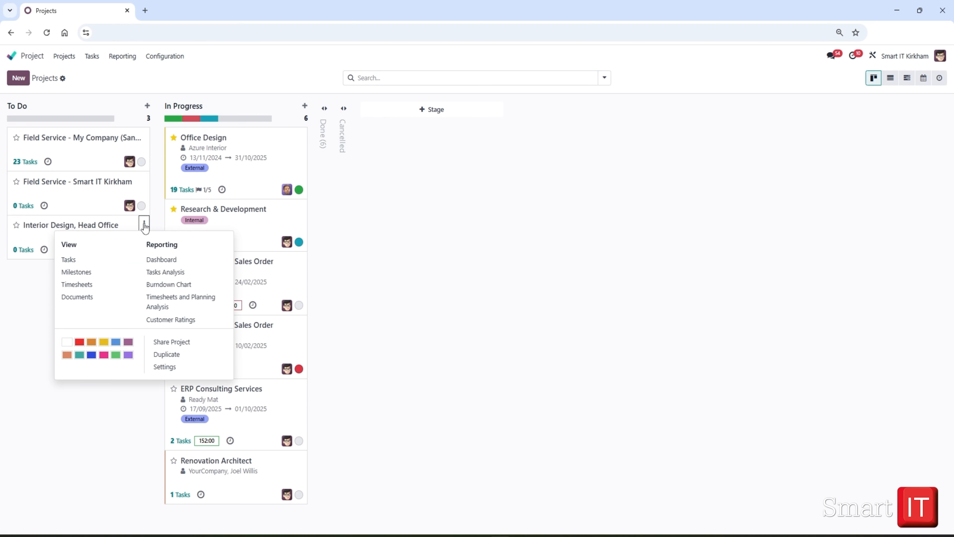
click(172, 367)
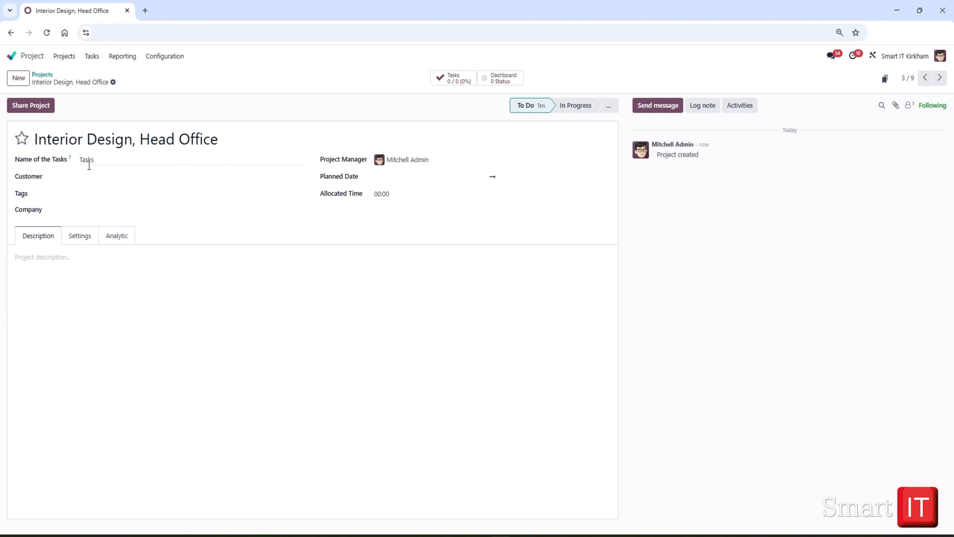
click(84, 176)
text(az)
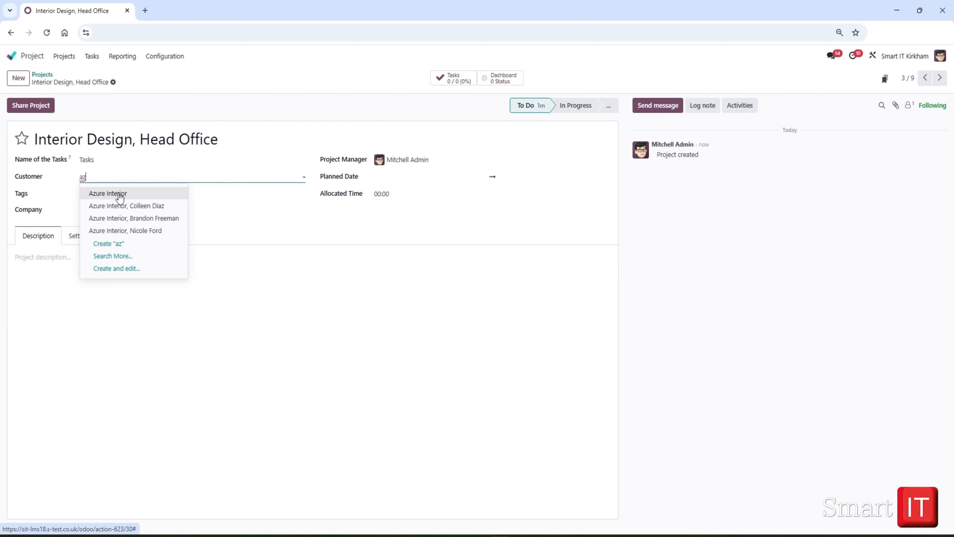
click(120, 194)
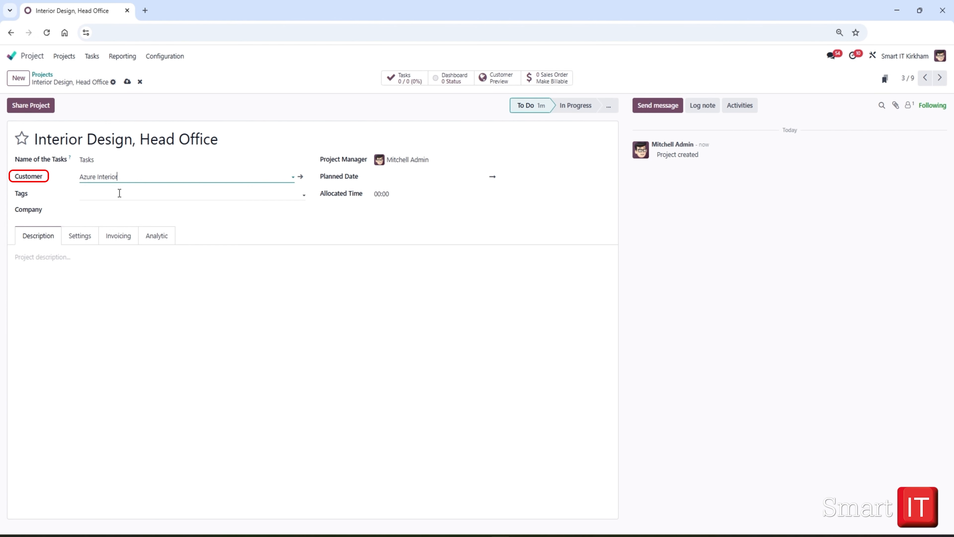
Tag the project with Design and External, and leave its company blank
click(120, 193)
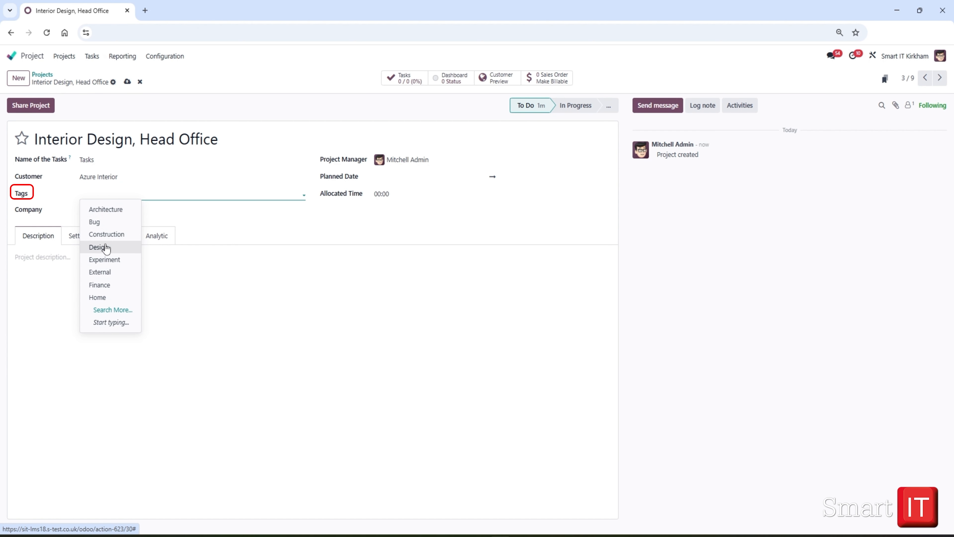
click(102, 247)
click(124, 194)
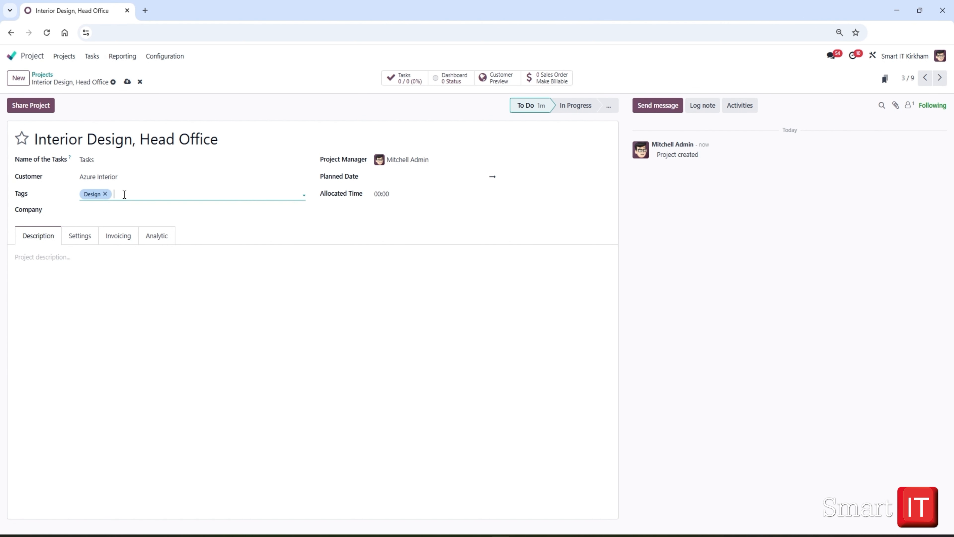
text(ex)
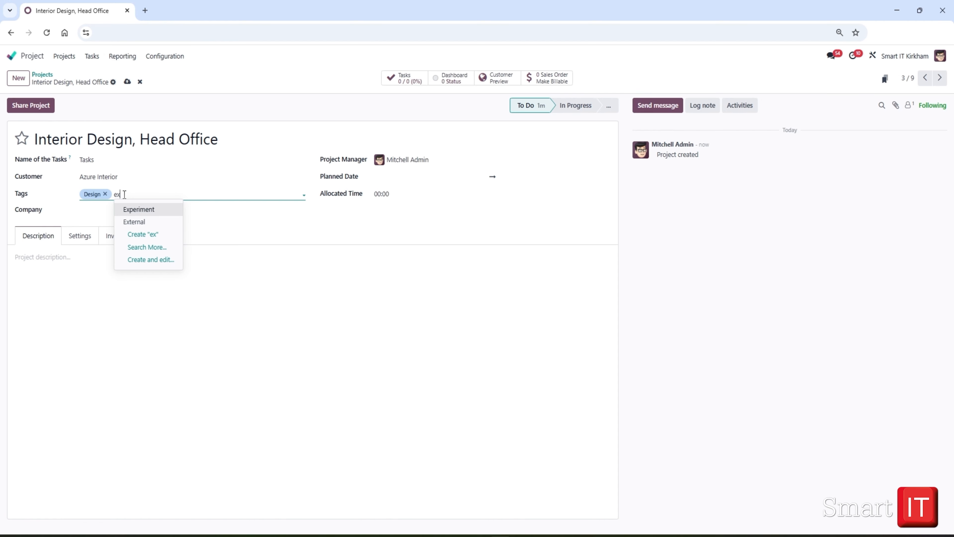
click(138, 220)
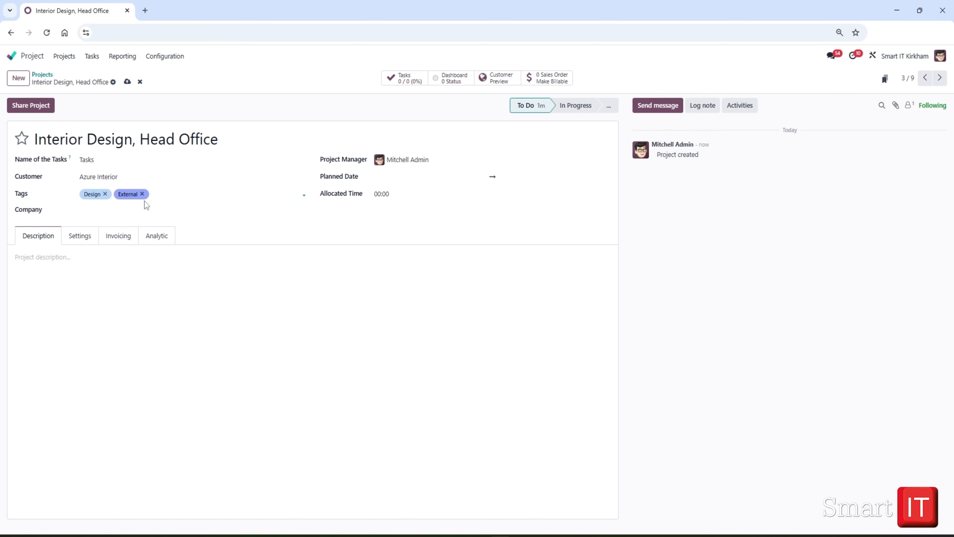
click(153, 194)
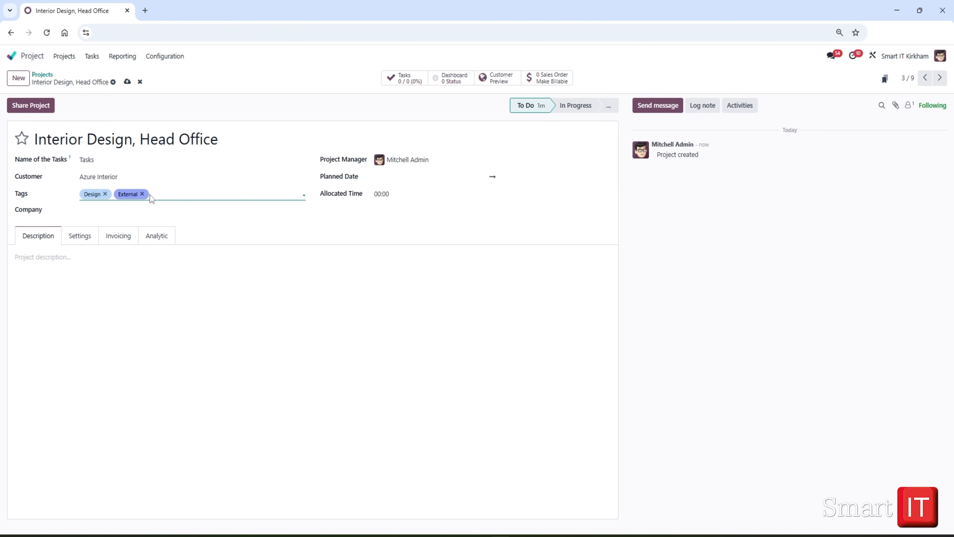
click(100, 213)
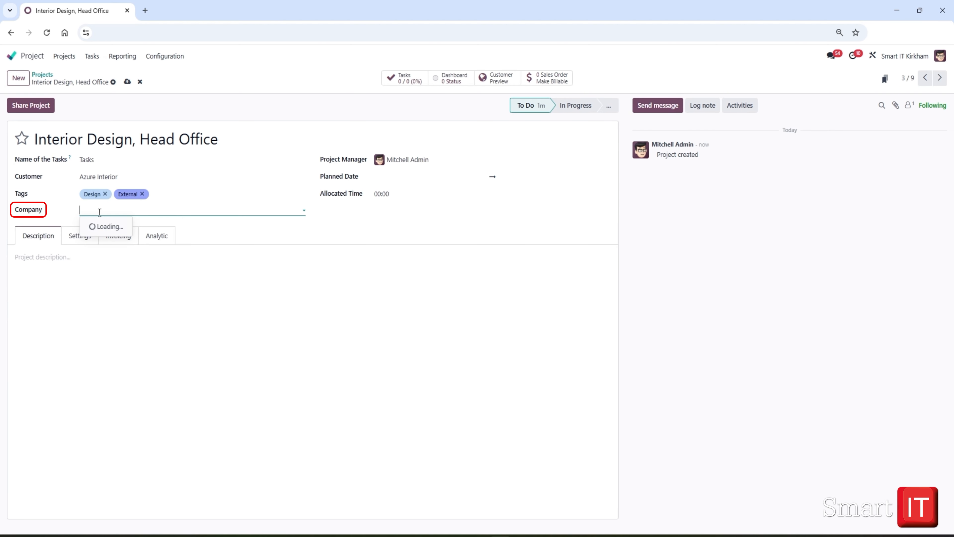
click(99, 212)
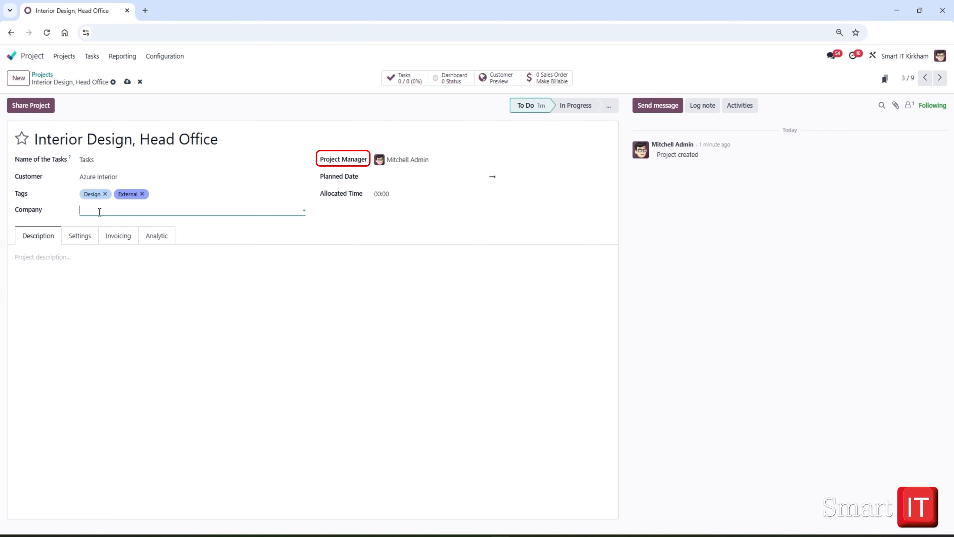
Set the project's planned dates from 18/09/2025 to 18/10/2025
click(387, 182)
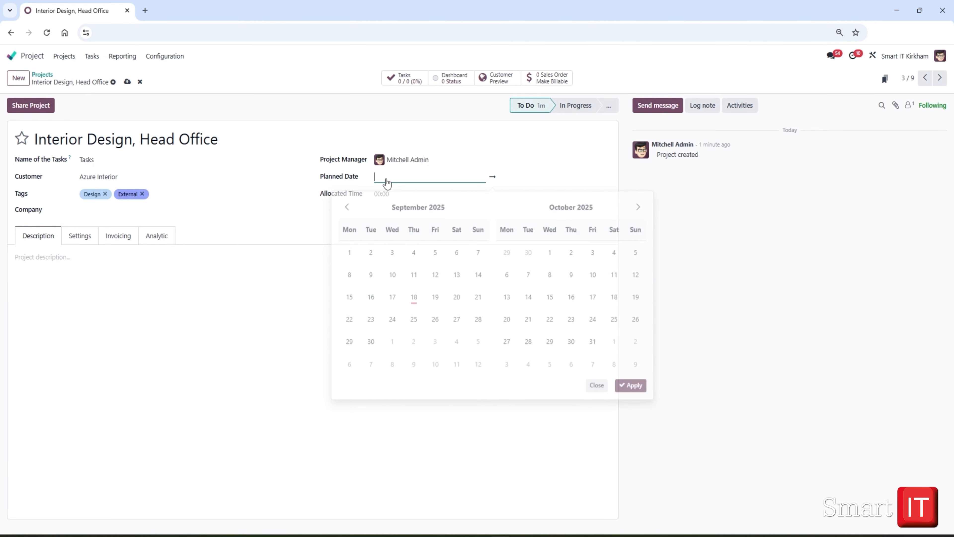
click(419, 290)
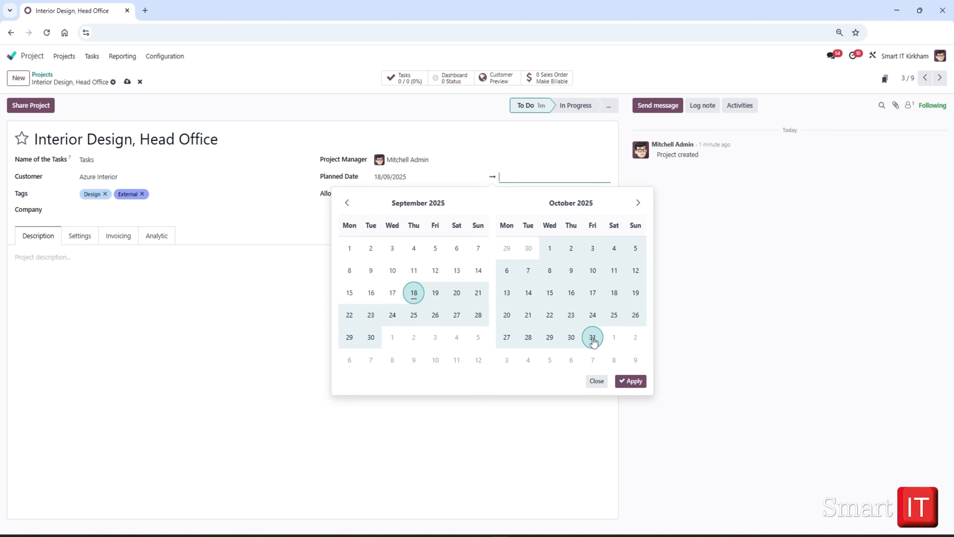
click(613, 293)
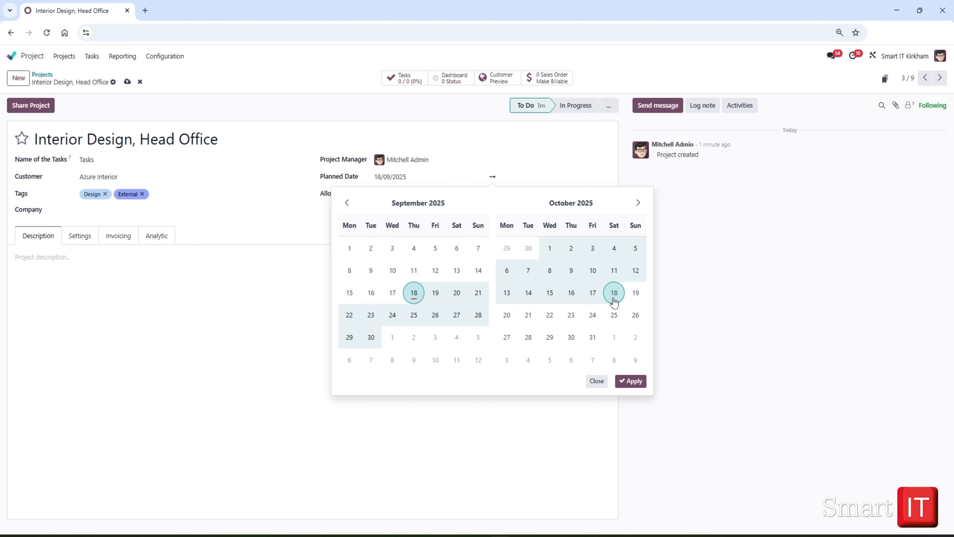
click(295, 193)
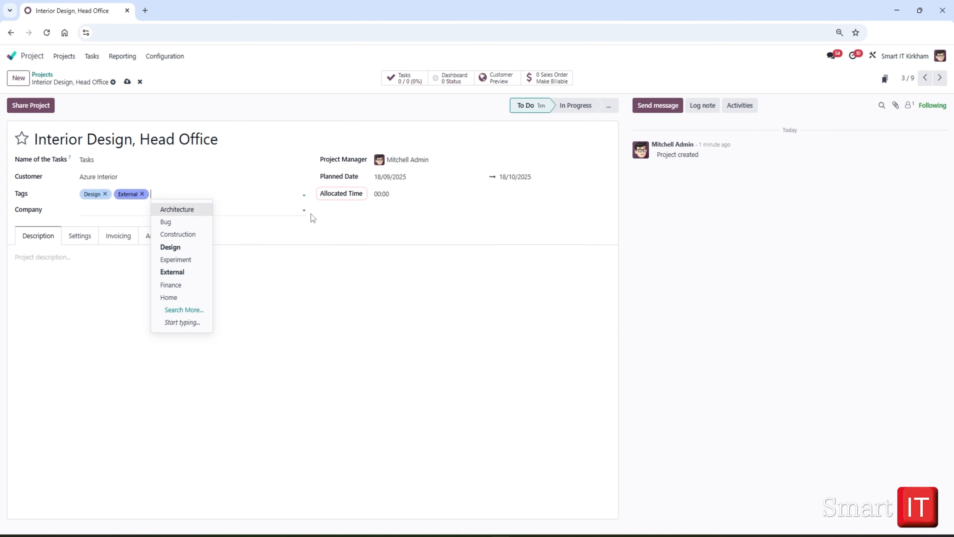
Set the allocated time to 12:00 and enter the project description "Contract to redesign Azure Interior's Corporate Office"
click(384, 193)
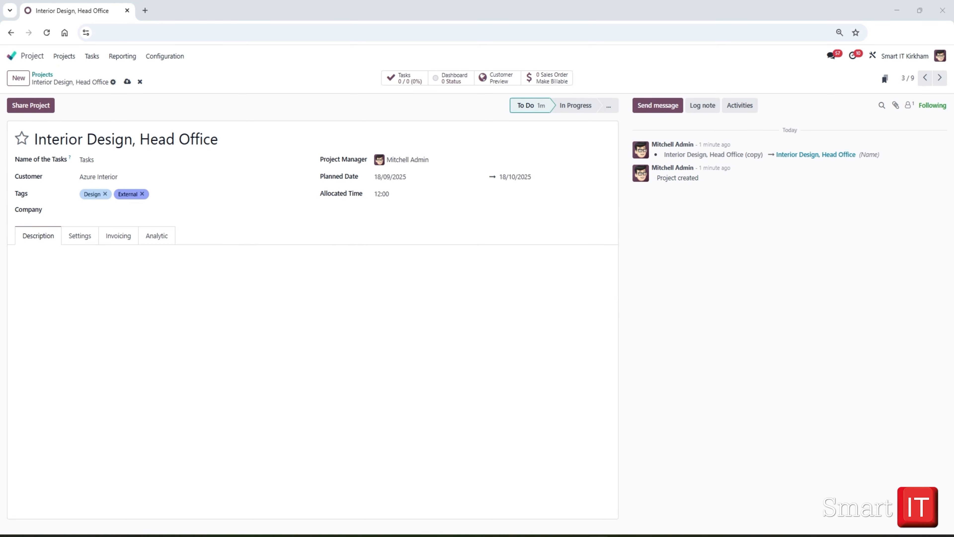
click(27, 263)
text(Contract to redesign Azure Interior's Corporate Office)
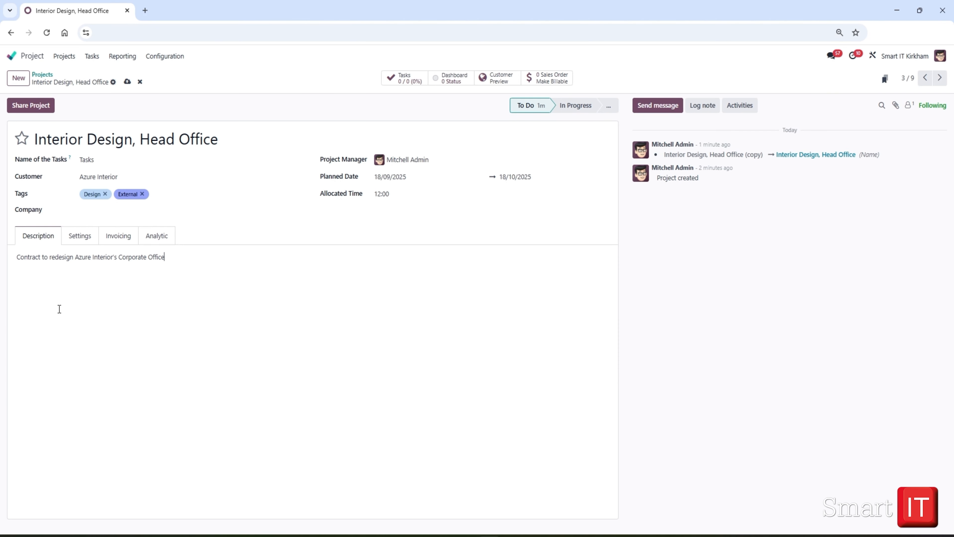
Check the project's visibility setting, and add the last listed individual Azure Interior contact as a sharing collaborator with Read access
click(74, 239)
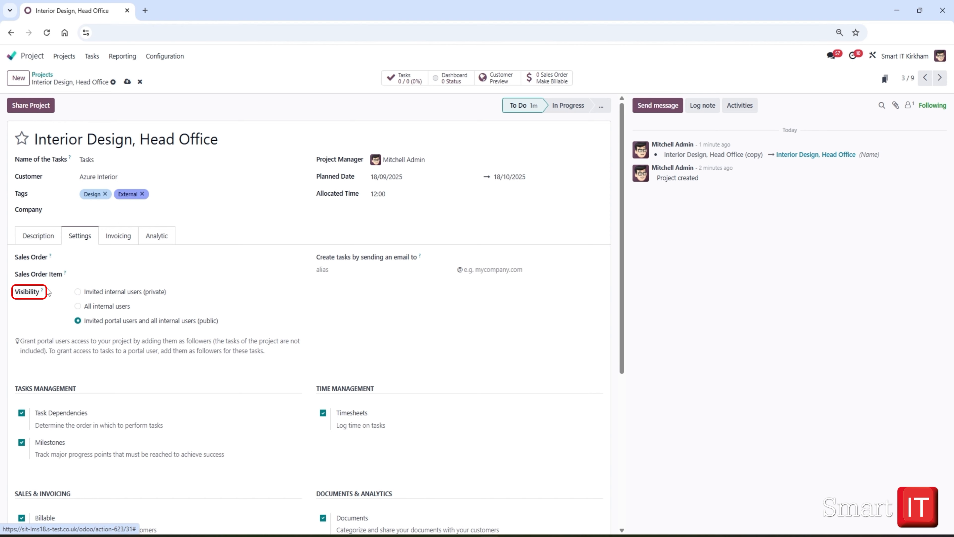
mouse_move(42, 292)
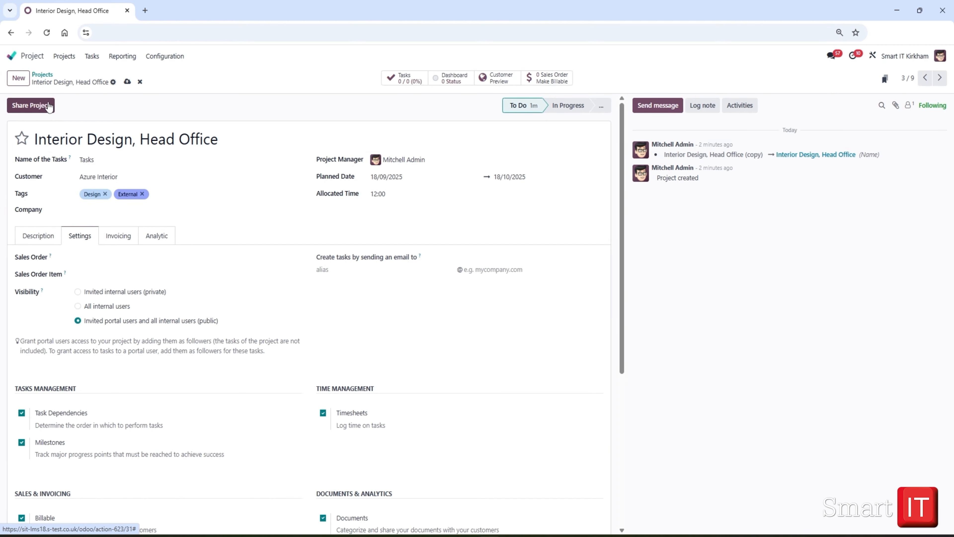
click(27, 107)
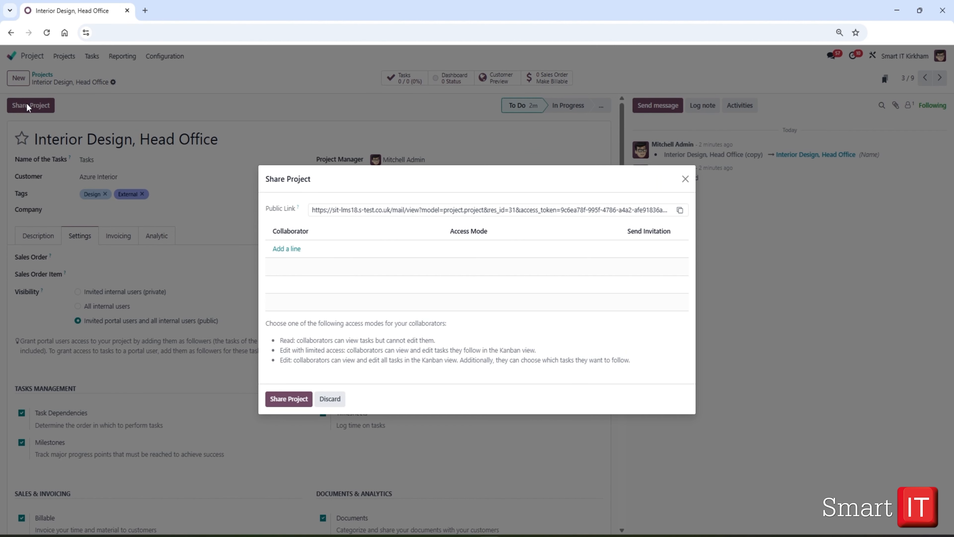
click(287, 248)
text(az)
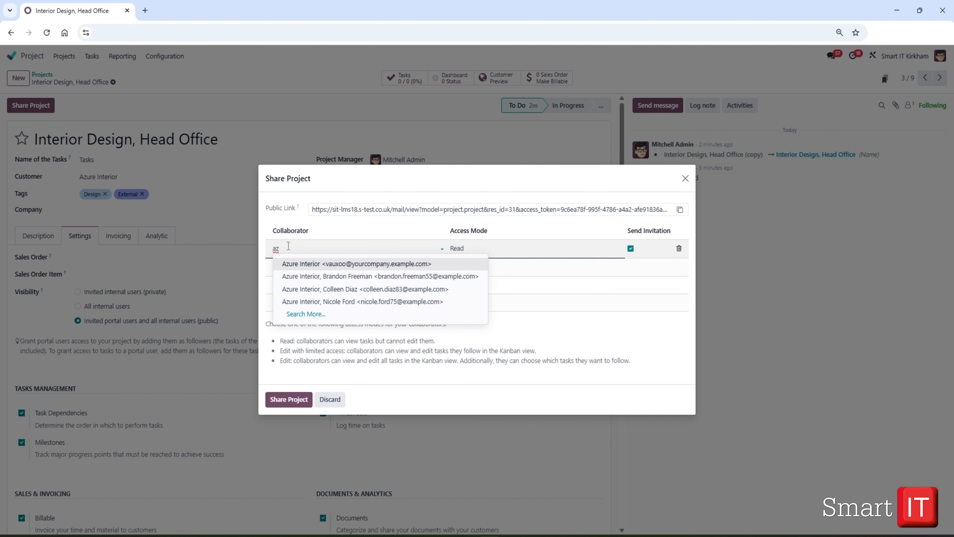
click(356, 302)
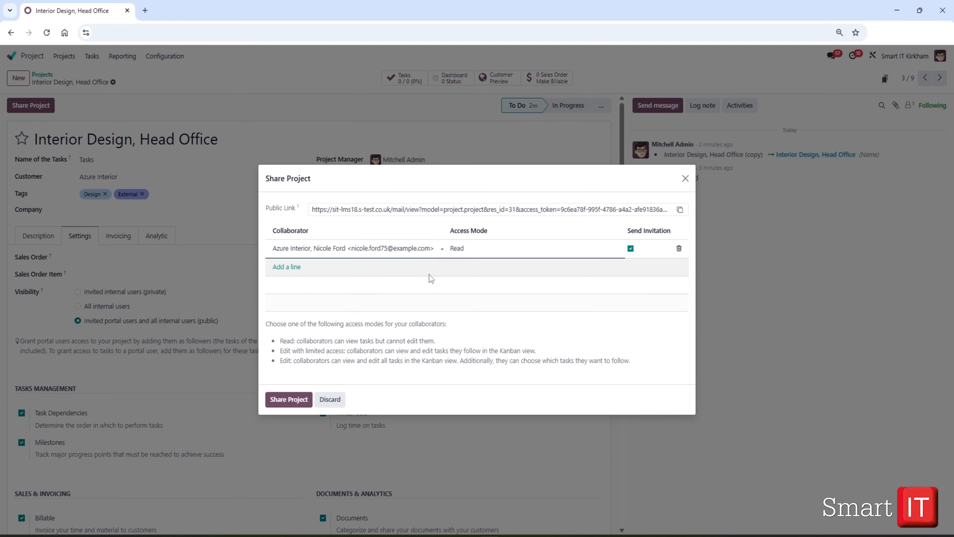
Add a second individual Azure Interior contact with Read access and share the project, sending both collaborators invitations
click(275, 269)
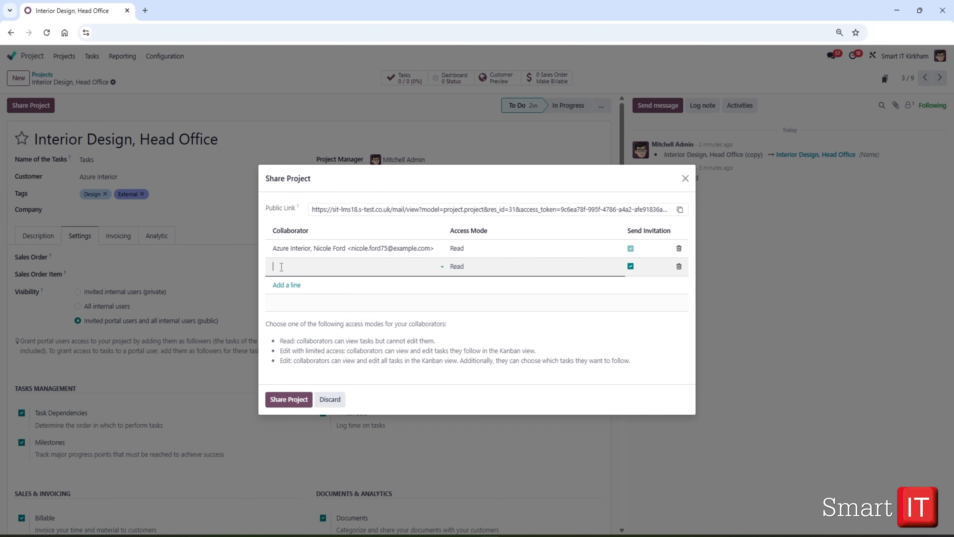
text(az)
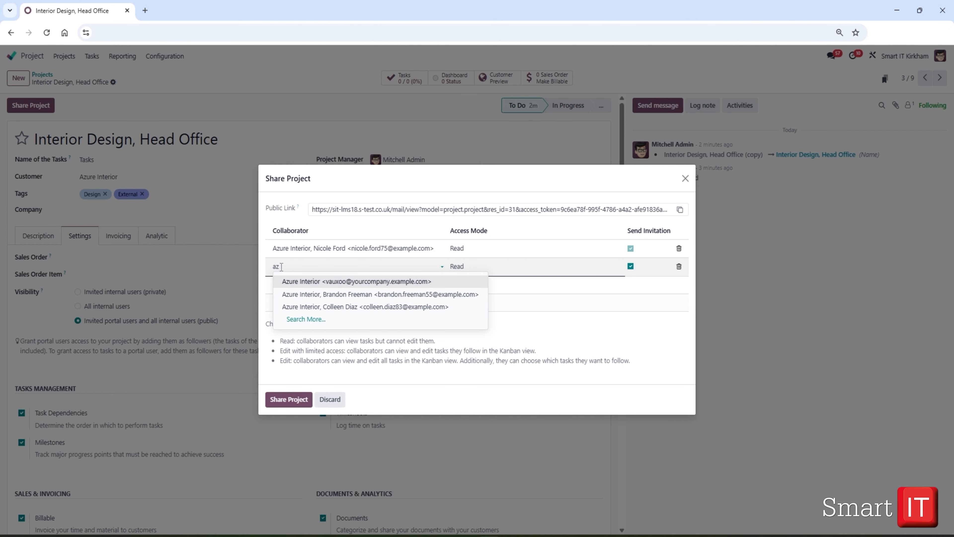
click(343, 306)
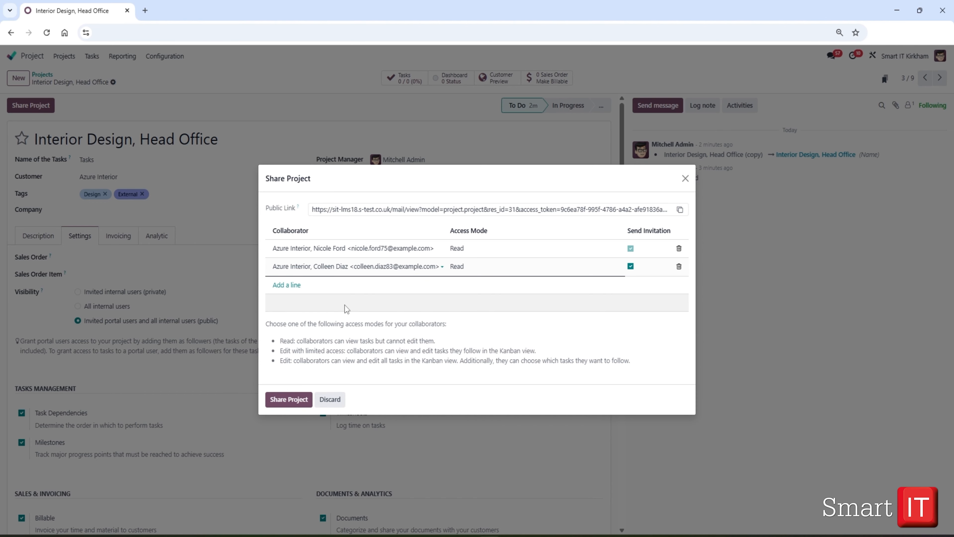
click(292, 398)
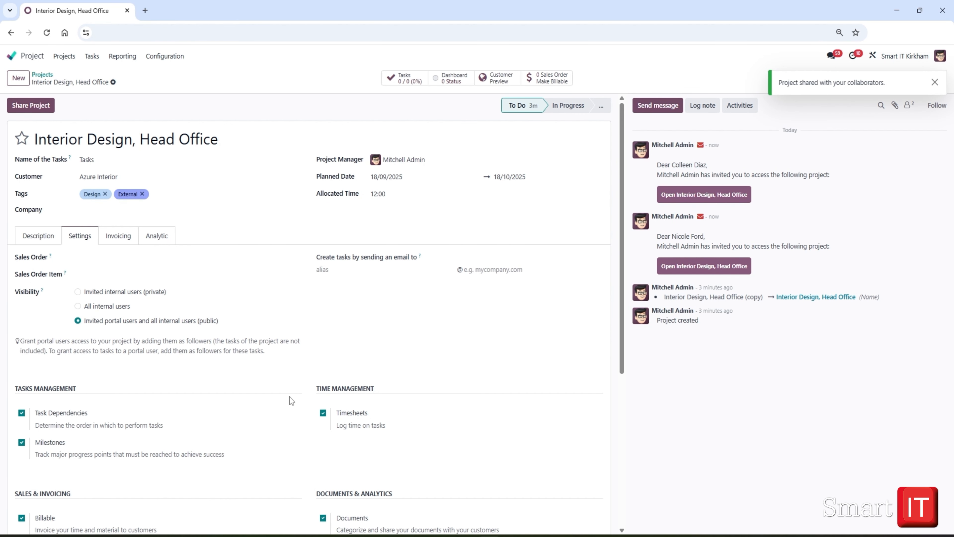
Share the project with a third collaborator, an individual outside Azure Interior, granting Edit with limited access and sending an invitation
click(29, 107)
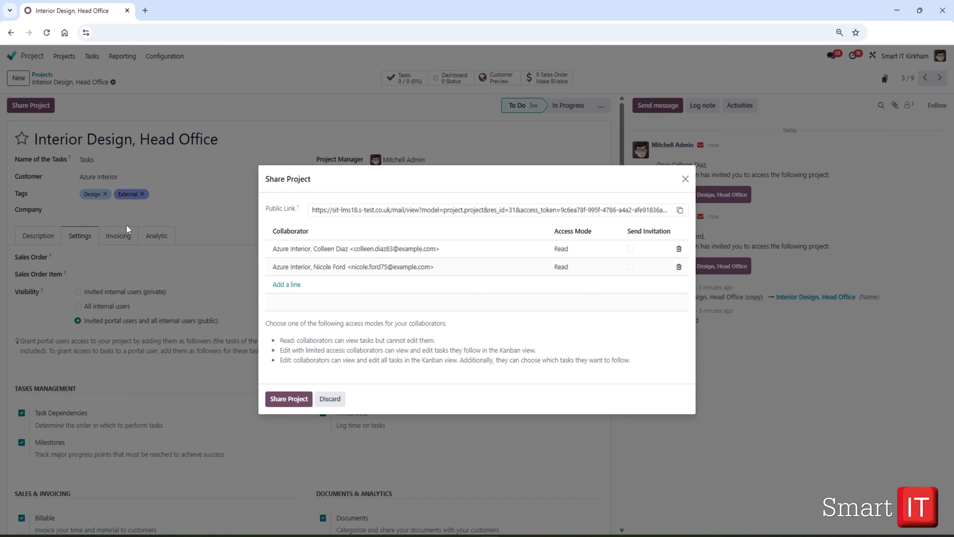
click(286, 285)
text(amy)
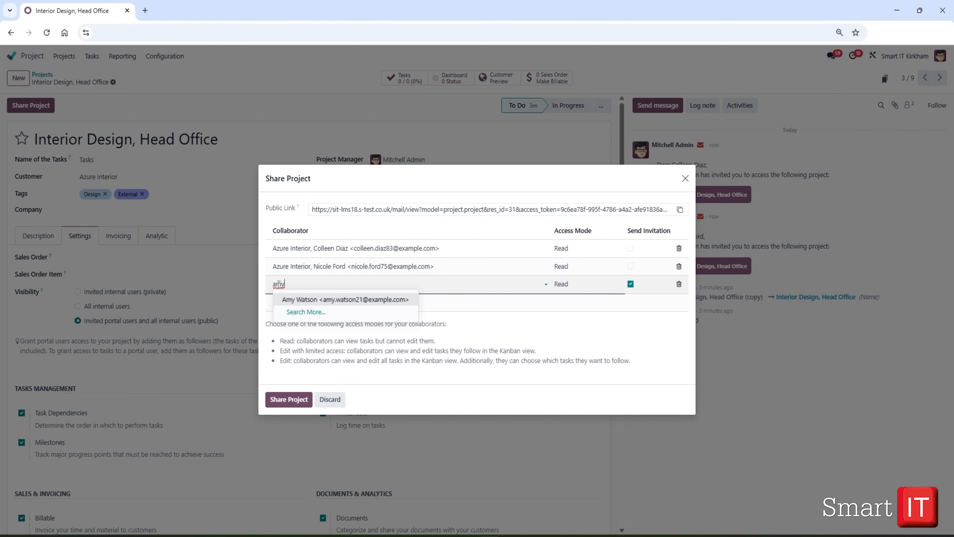
key(Return)
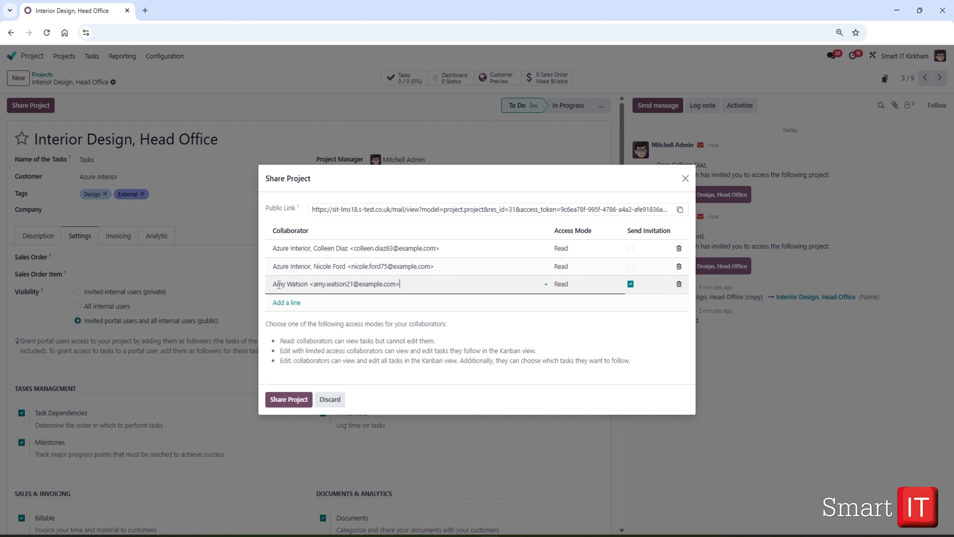
click(564, 284)
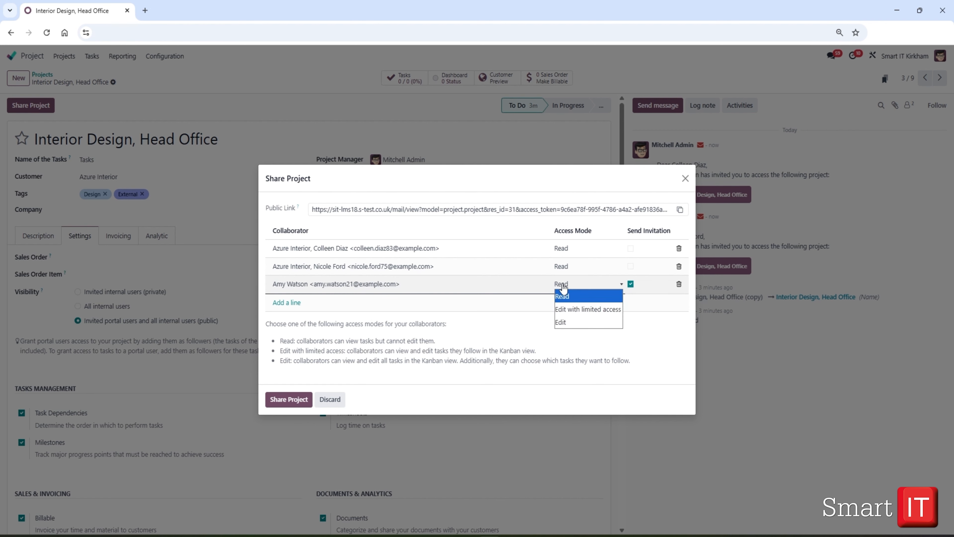
click(583, 310)
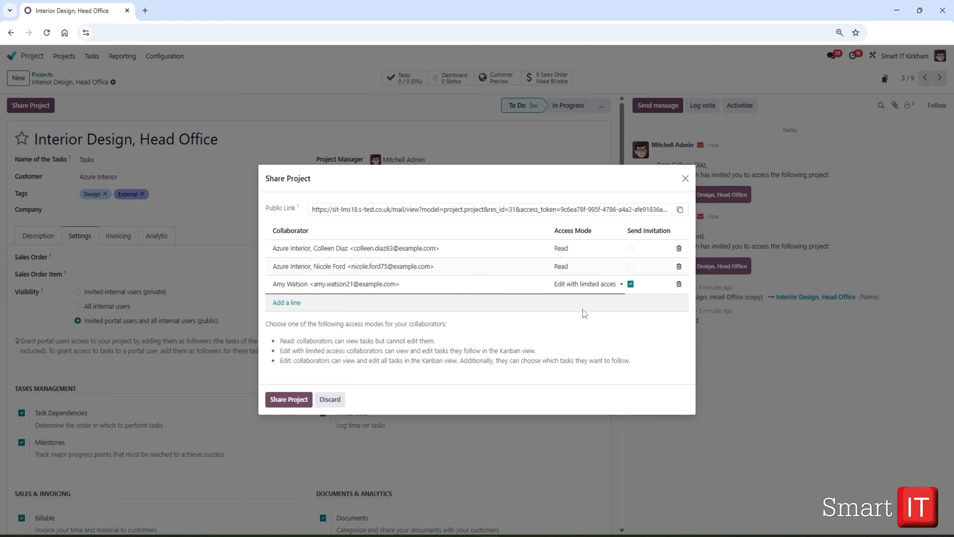
click(289, 399)
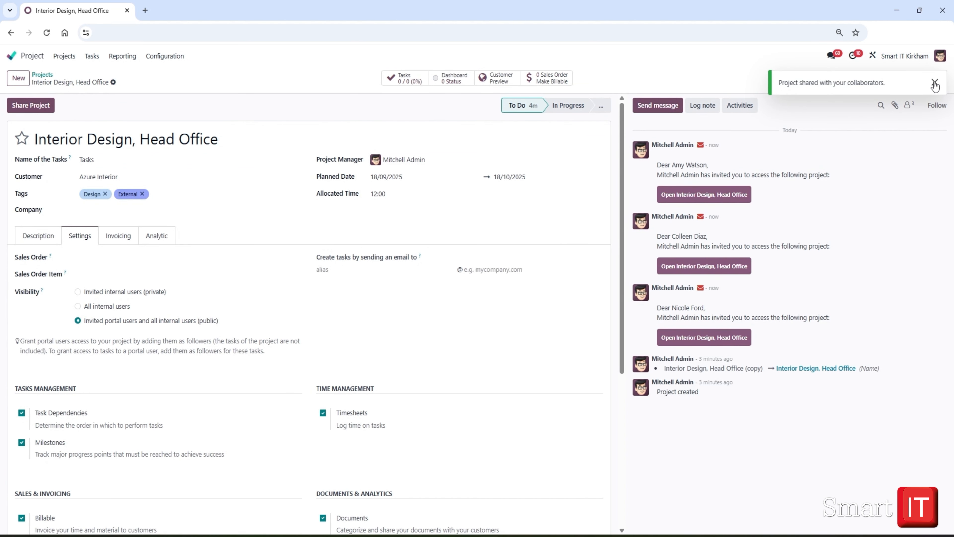
click(935, 86)
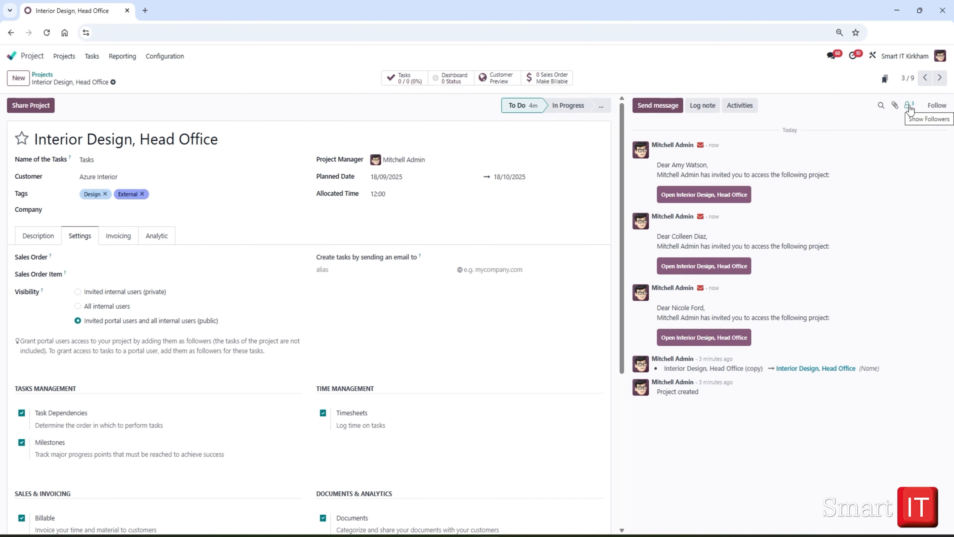
Check the project's followers list and the email alias setting for creating tasks by email
click(909, 106)
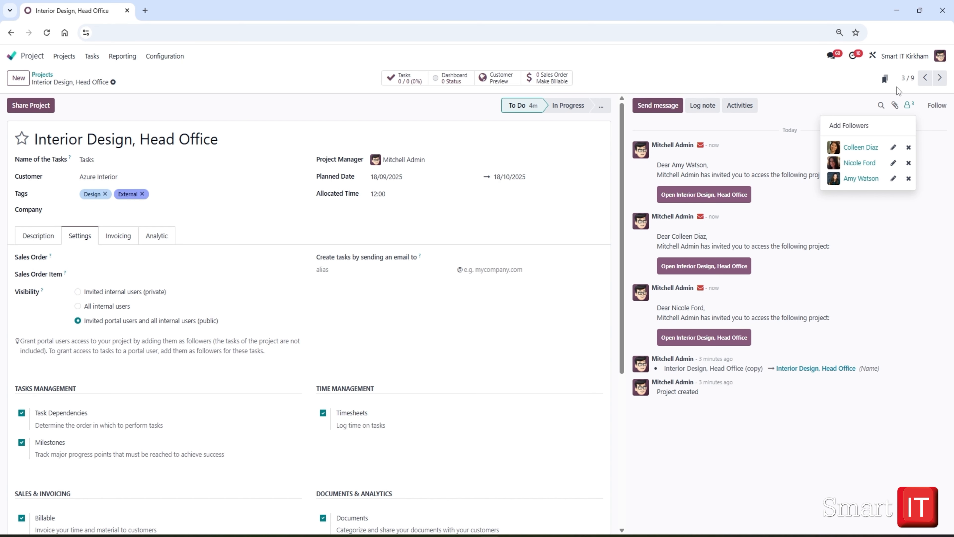
click(77, 239)
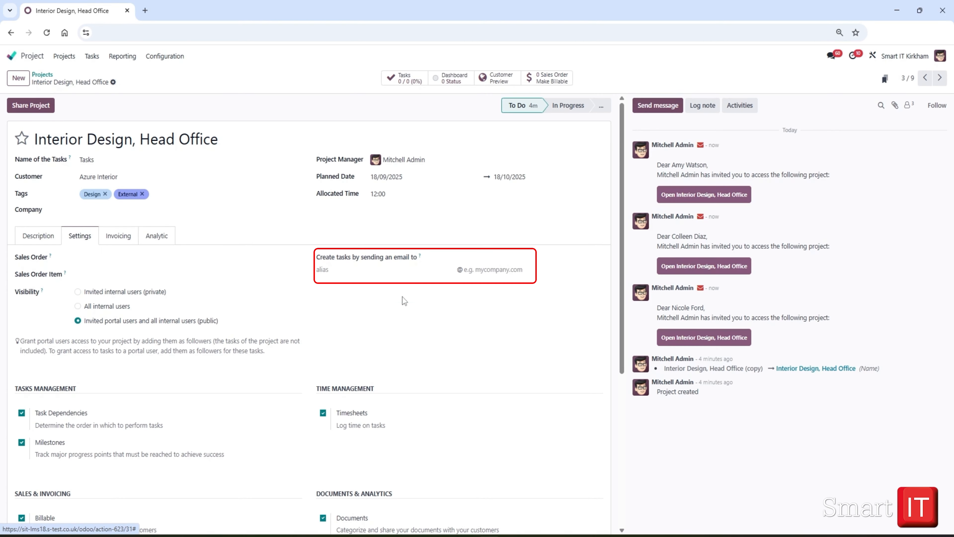
click(331, 270)
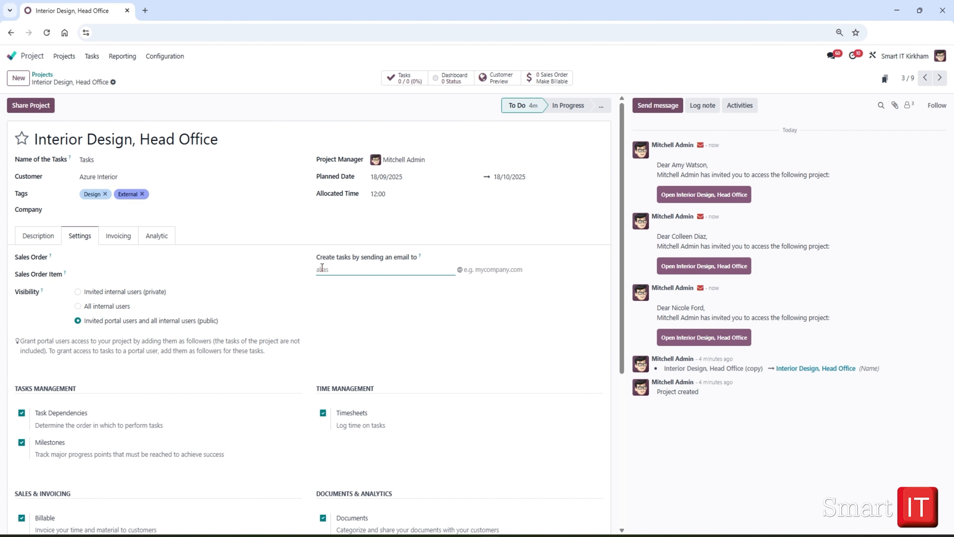
Turn the Billable option off and back on, and discard the unsaved changes to the project
scroll(322, 268, down, 5)
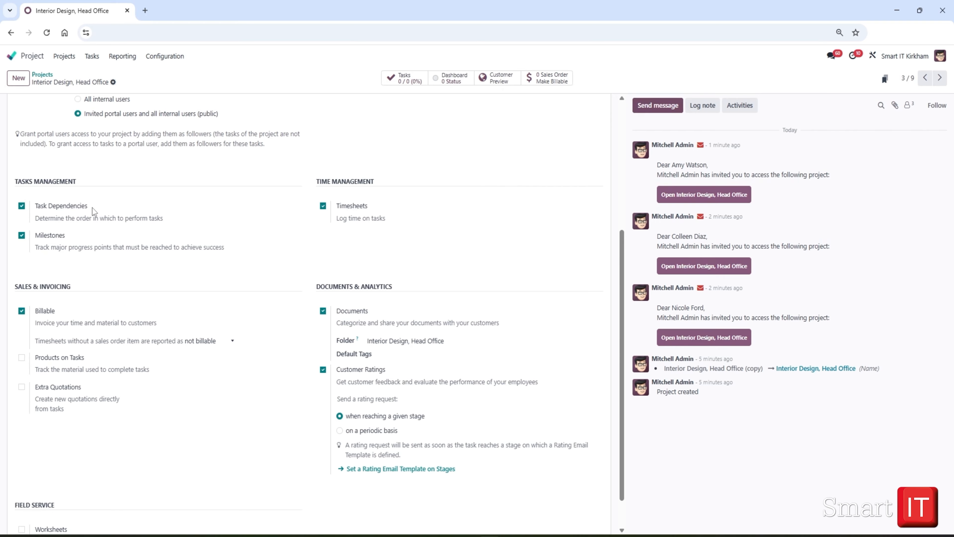
click(21, 311)
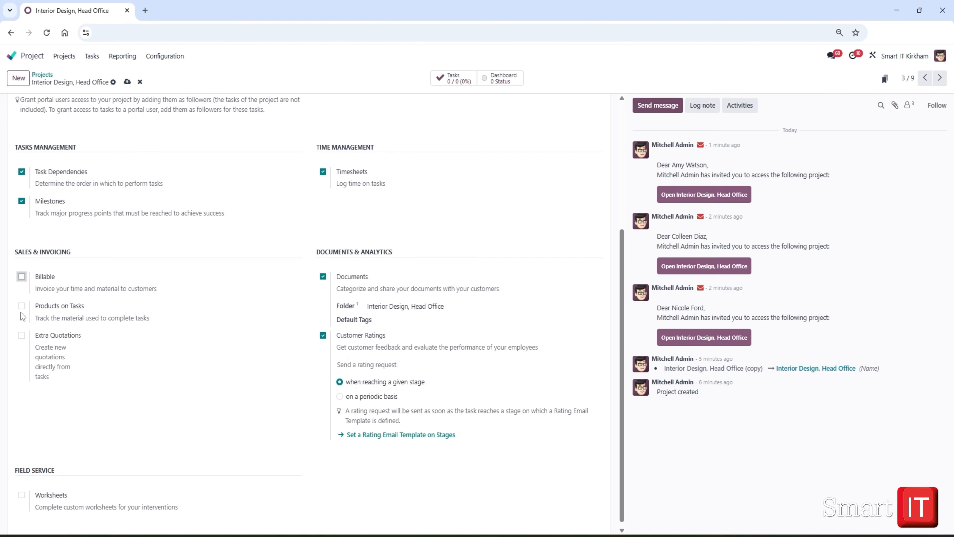
click(21, 277)
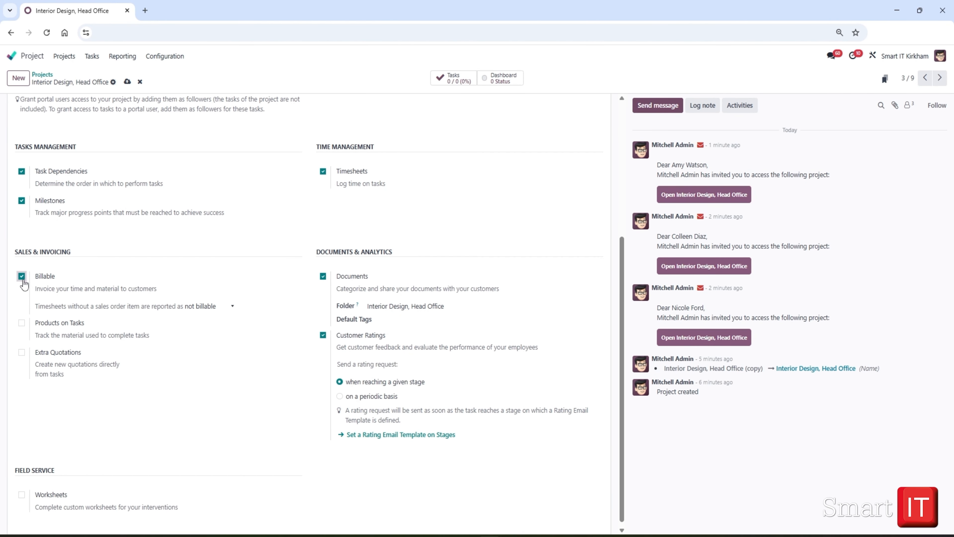
scroll(42, 310, up, 5)
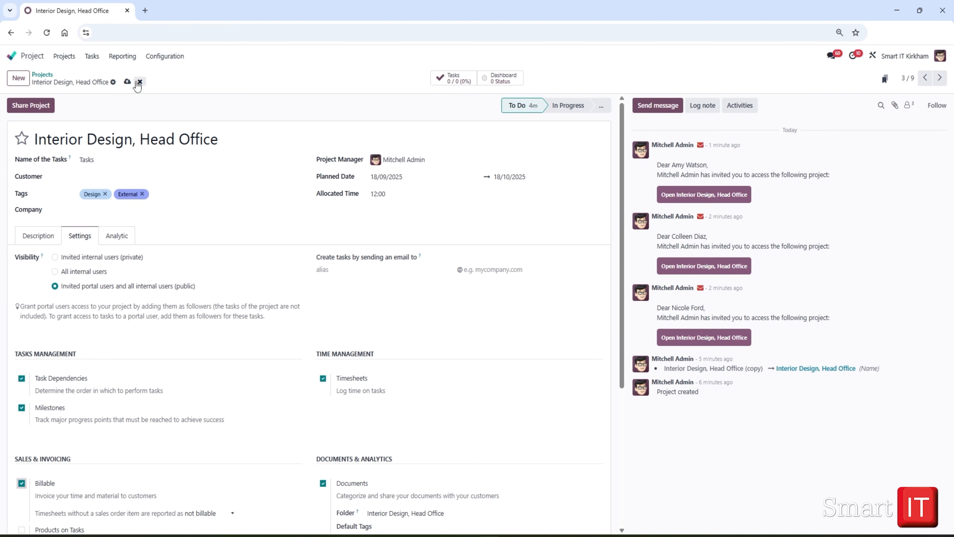
click(127, 81)
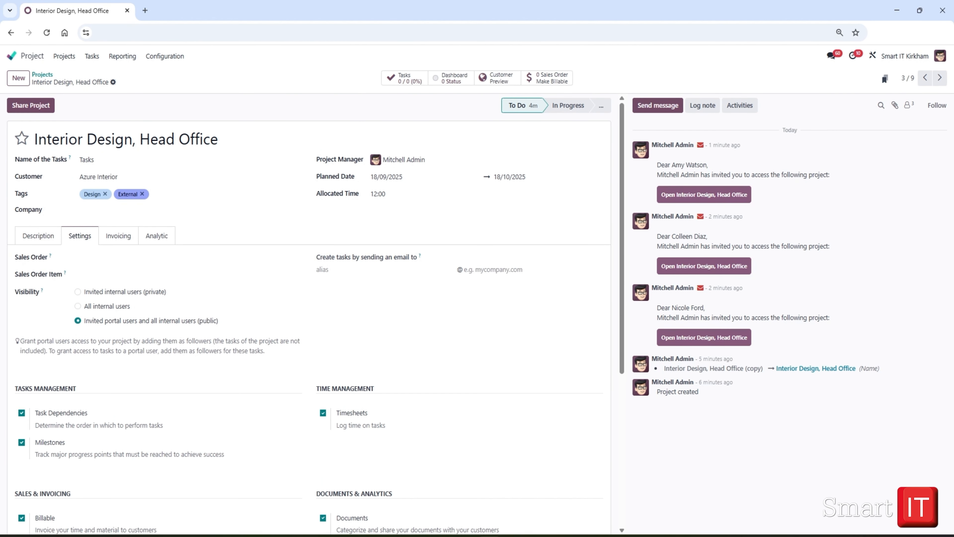
Review the project's sales and invoicing options, the employee billing rates, and the remaining feature settings
scroll(117, 436, down, 5)
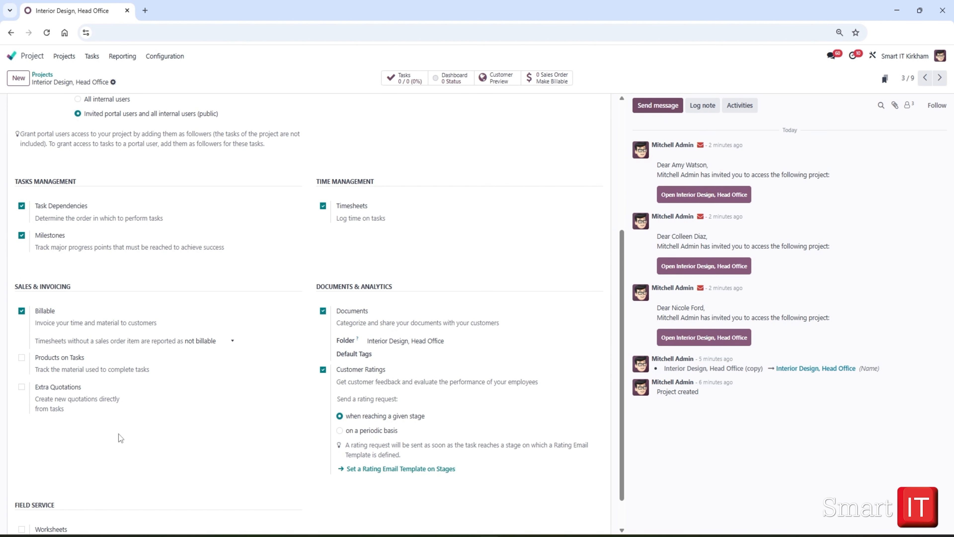
scroll(119, 434, up, 3)
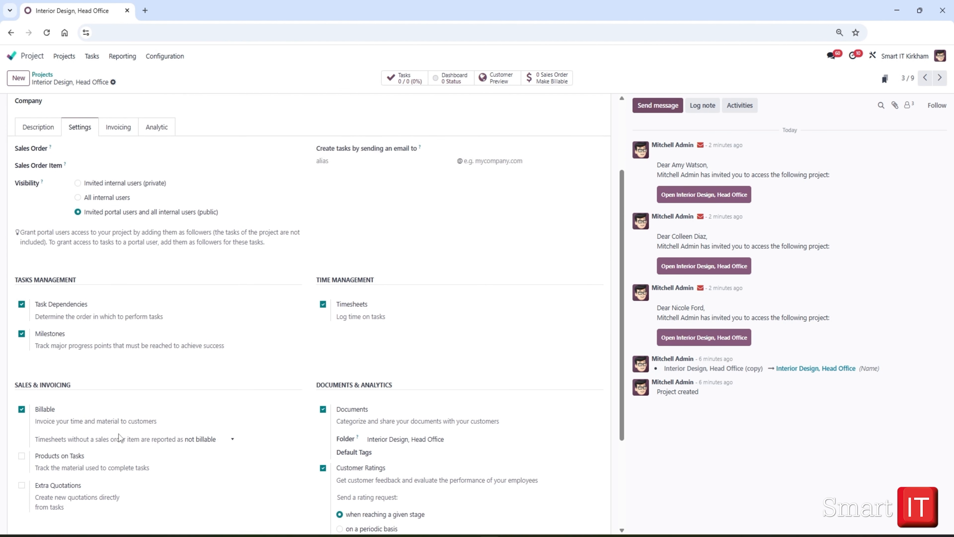
click(118, 132)
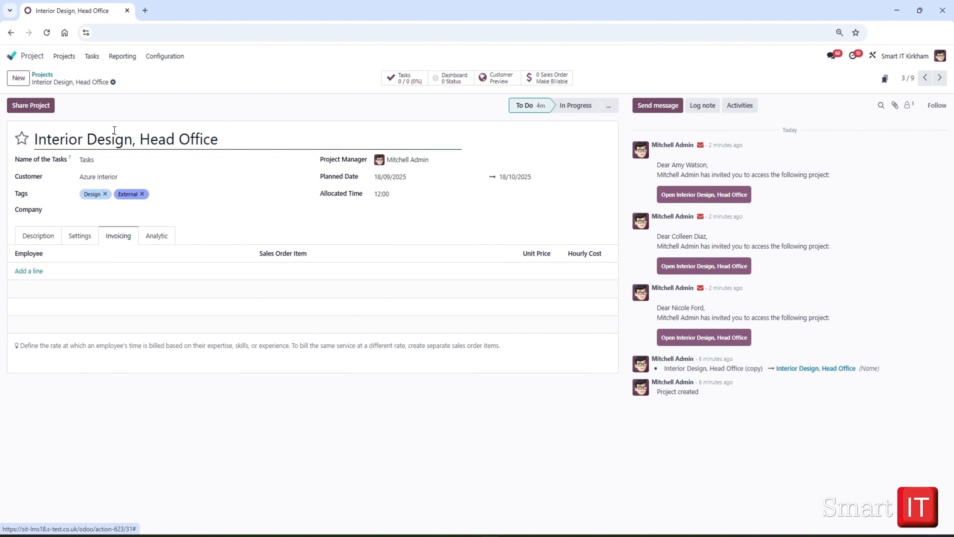
click(76, 236)
scroll(141, 320, down, 5)
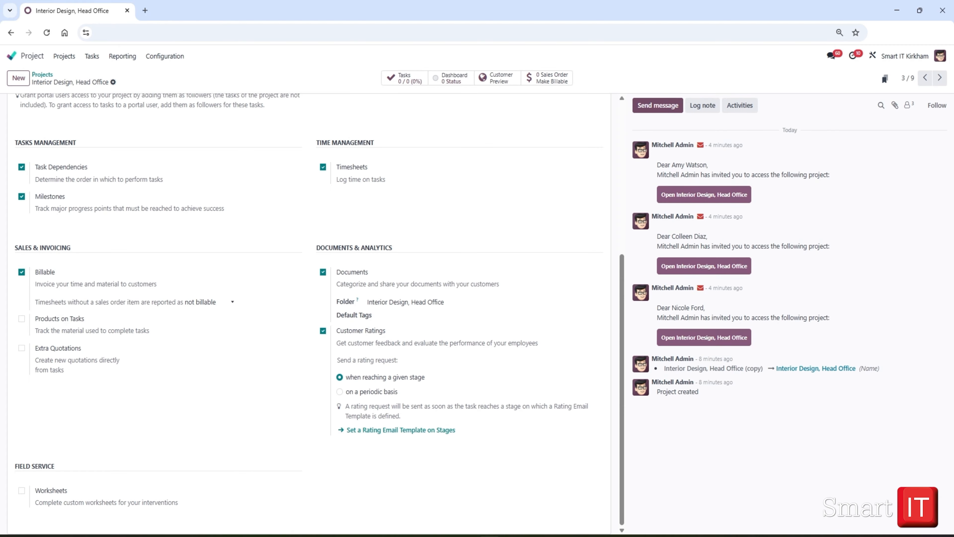
Leave the project form through the project list and return to the home screen of all apps
scroll(22, 292, up, 6)
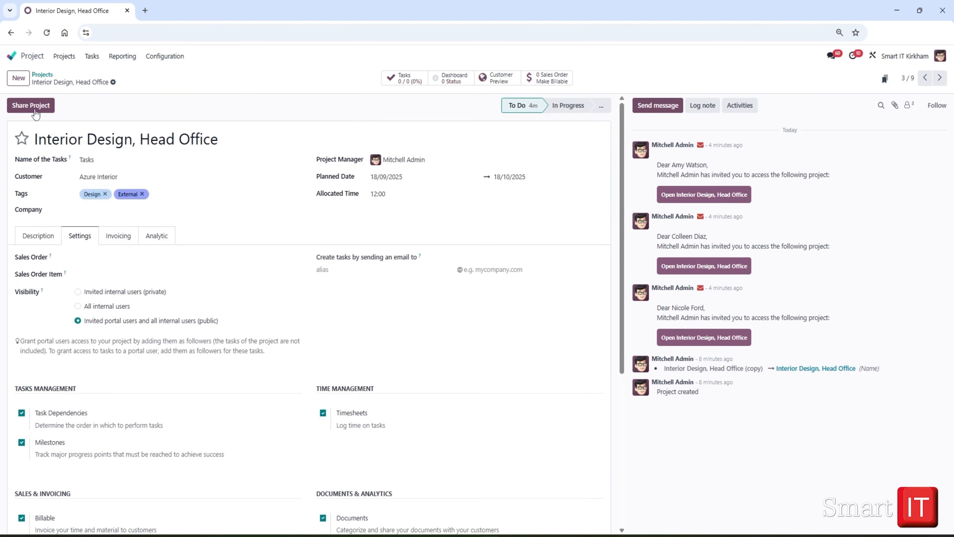
click(40, 75)
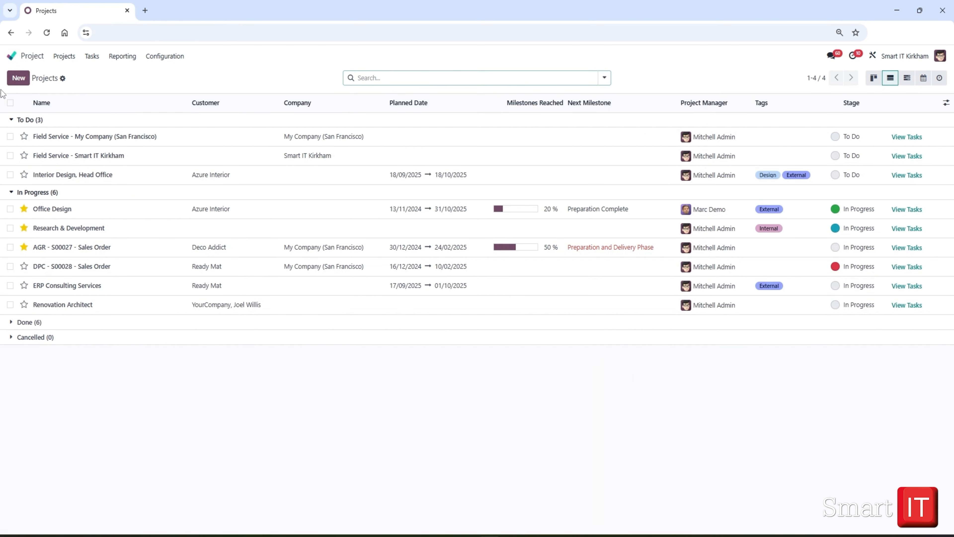
click(13, 57)
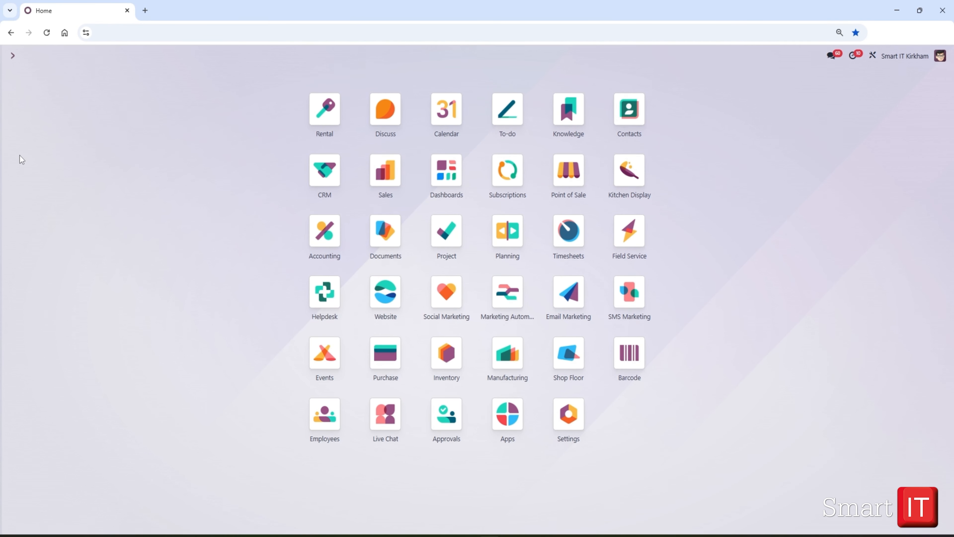